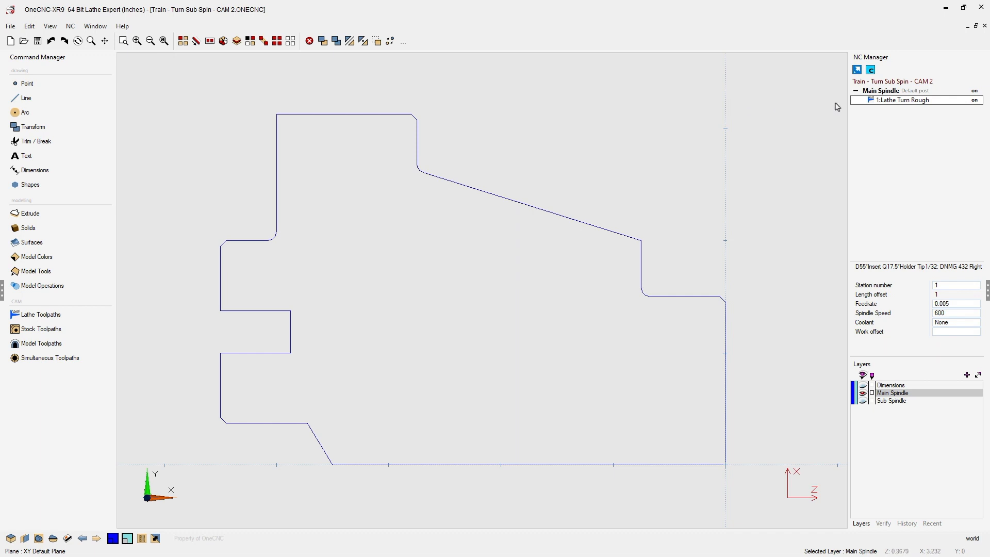
# Display the Lathe Turn Rough toolpath on the part profile to review the existing roughing operation
pyautogui.click(905, 101)
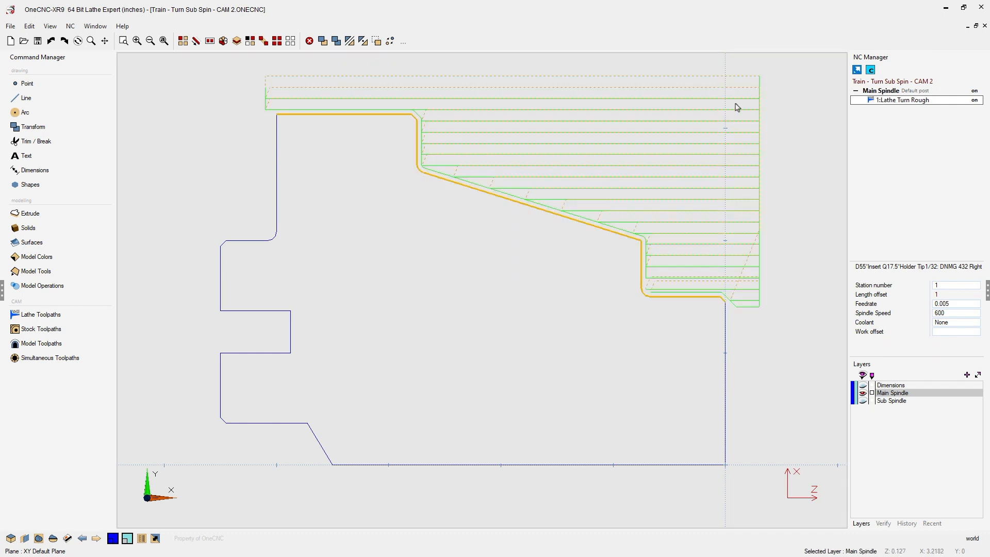
pyautogui.click(792, 222)
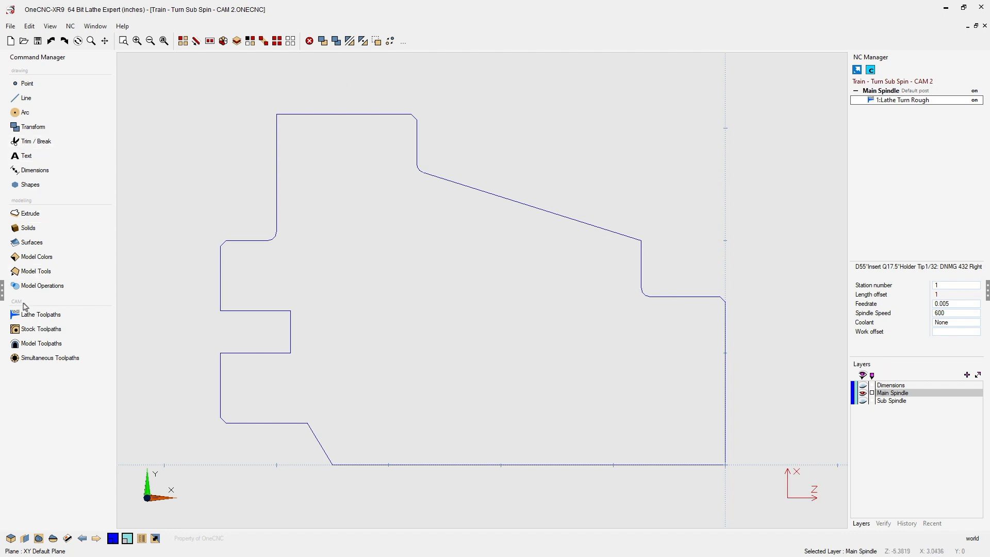
# Start a Turn / face finishing toolpath and chain the outer profile from the front chamfer to the far end of the largest diameter
pyautogui.click(31, 316)
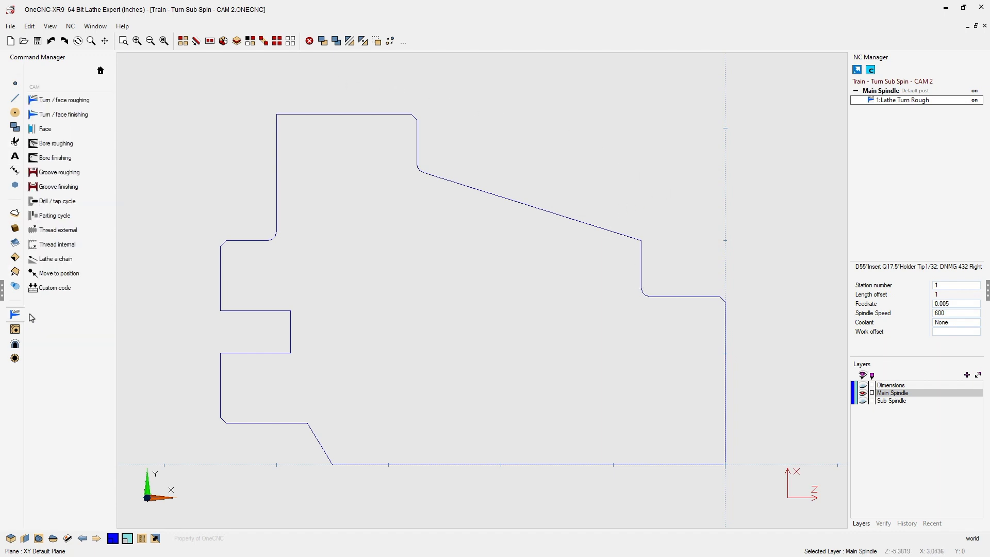
pyautogui.click(68, 119)
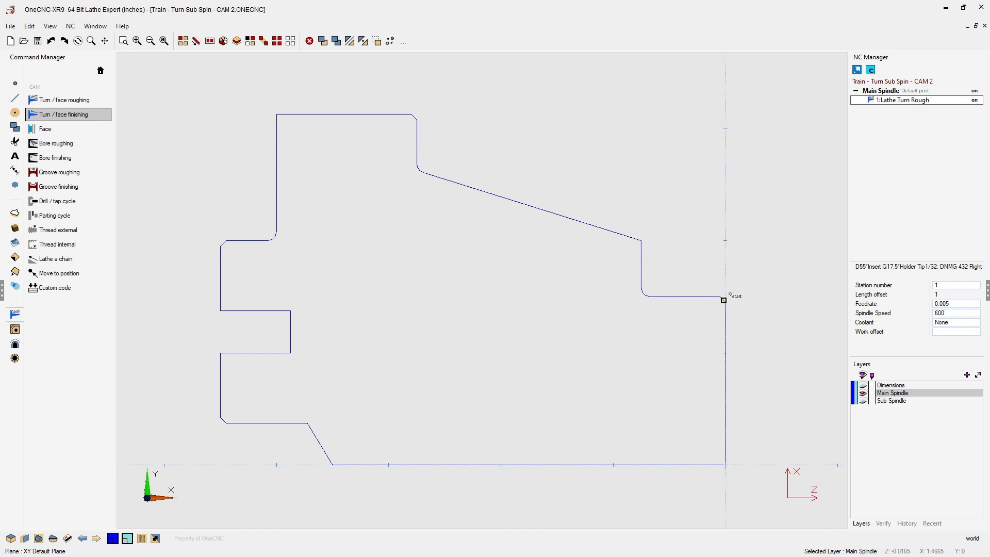
pyautogui.click(729, 294)
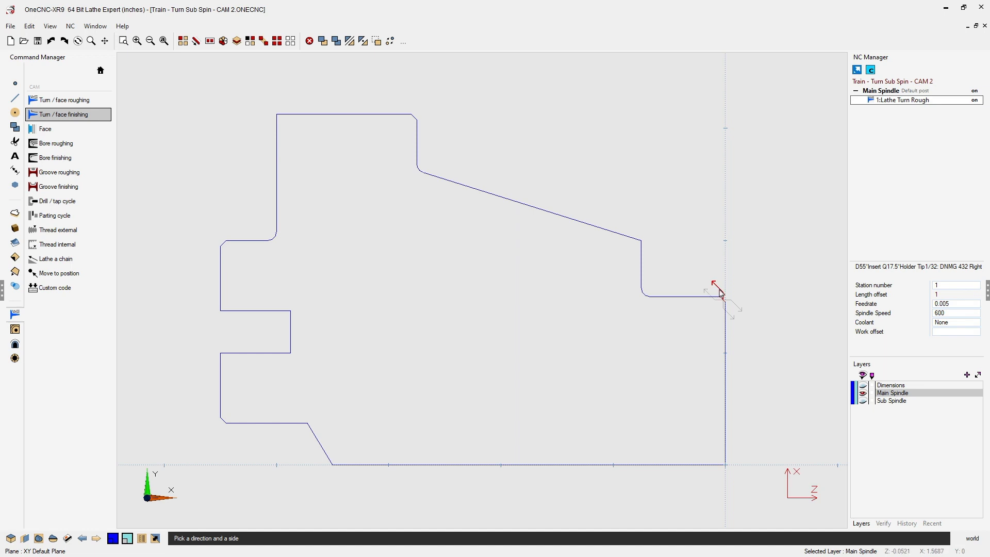
pyautogui.click(720, 293)
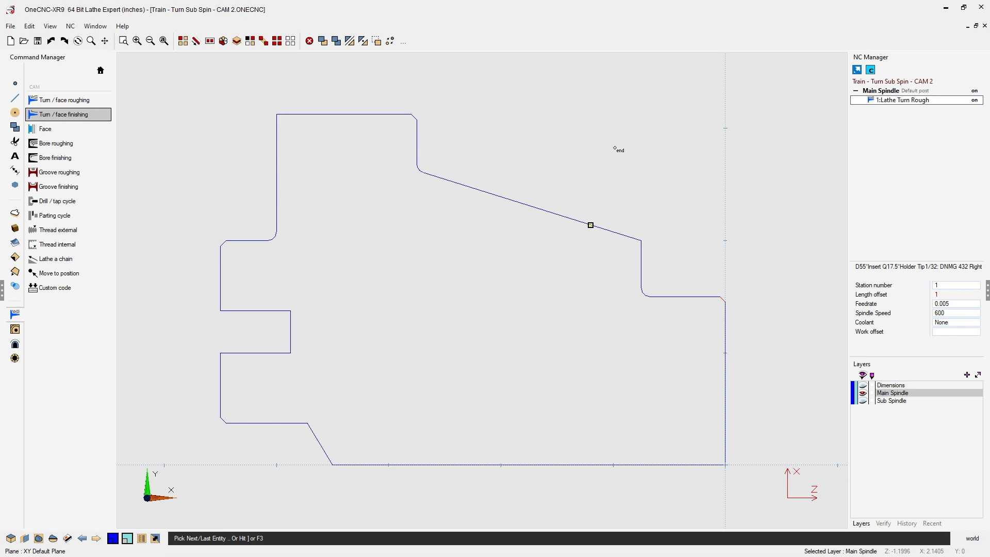
pyautogui.click(287, 104)
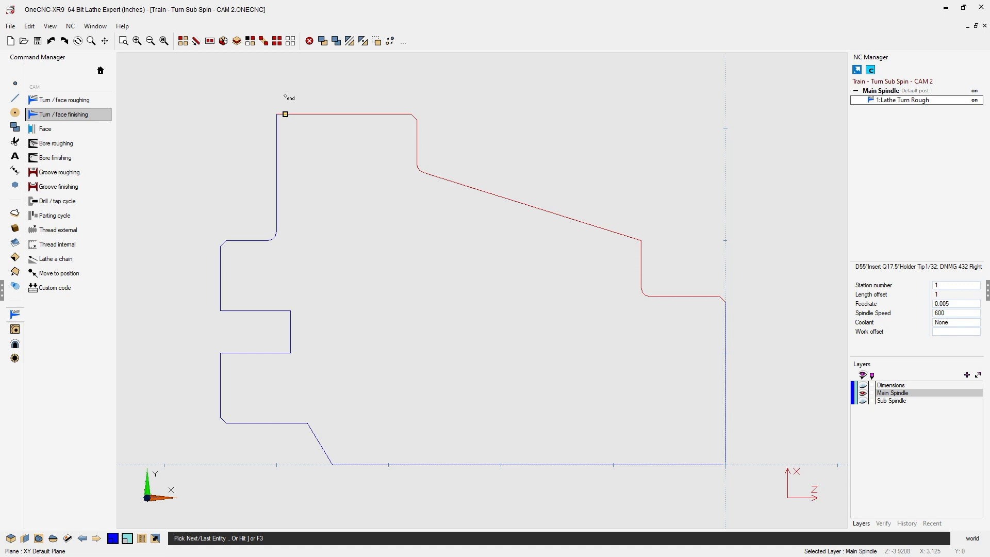
pyautogui.press('F3')
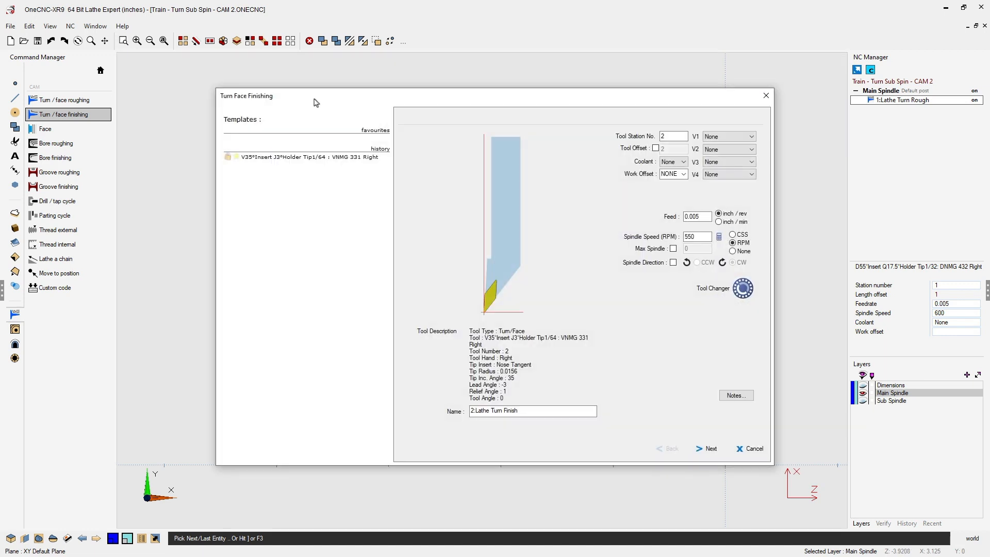
# Compare the recent tools and assign the V35° Insert J3° Holder Tip 1/64 VNMG 331 Right tool from the Turn / Face library
pyautogui.moveTo(317, 103); pyautogui.dragTo(220, 68)
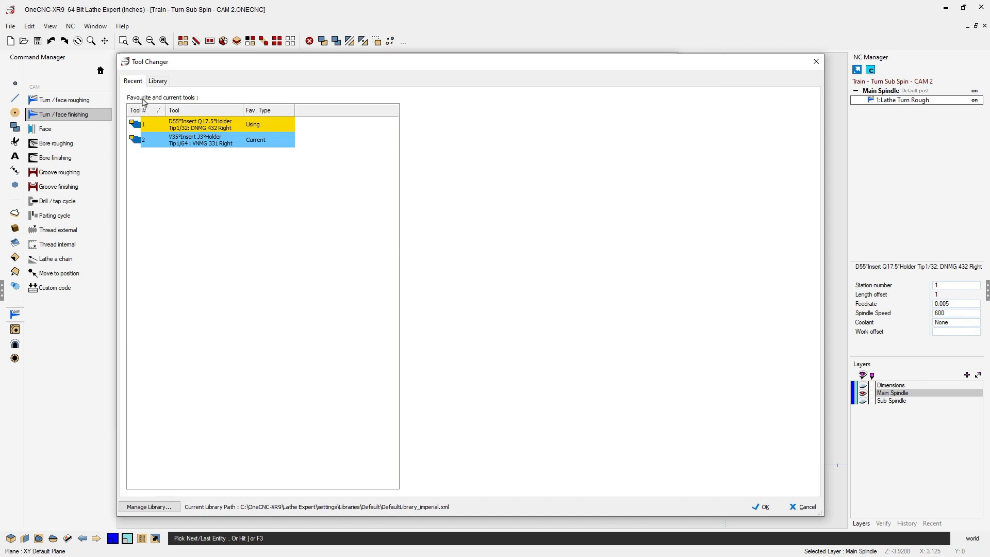
pyautogui.click(174, 127)
pyautogui.click(178, 138)
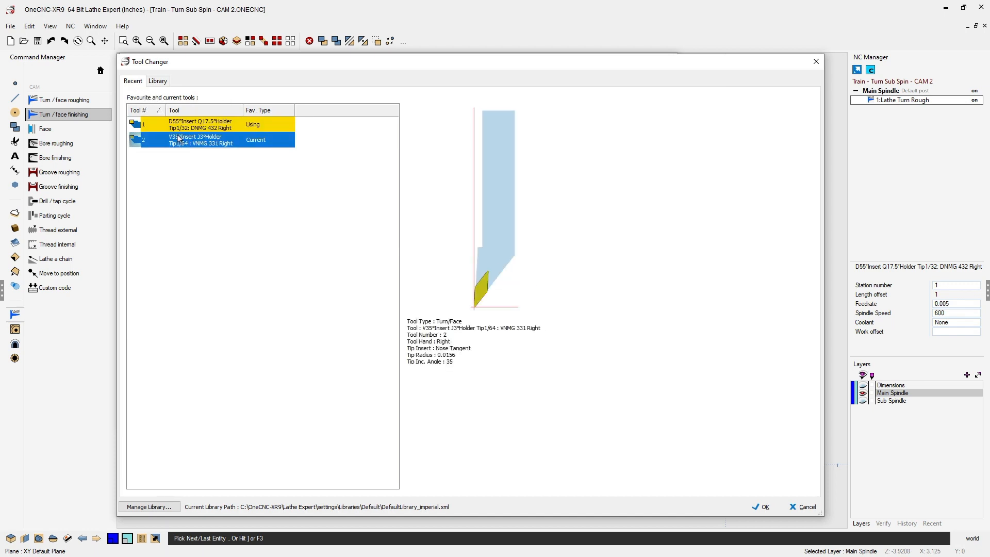
pyautogui.click(180, 127)
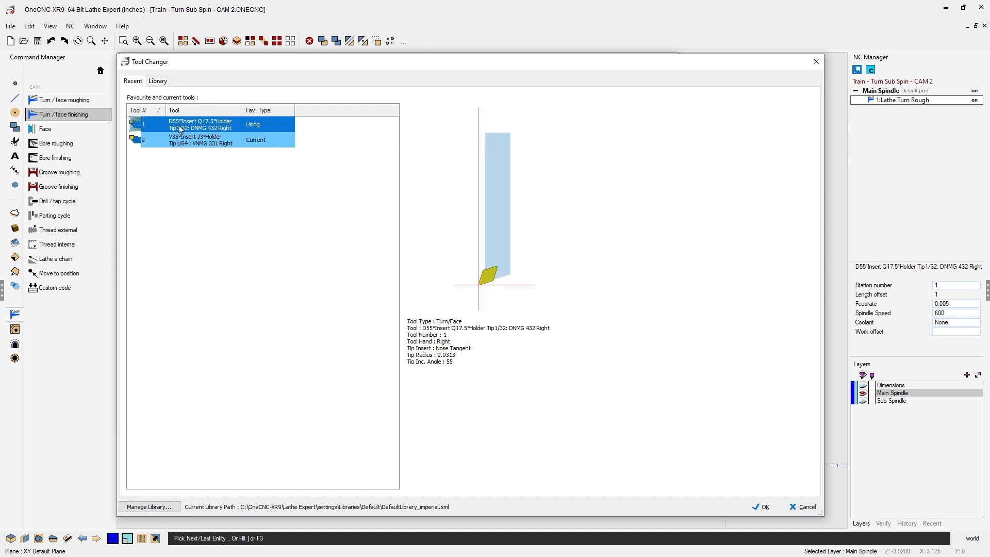
pyautogui.click(184, 142)
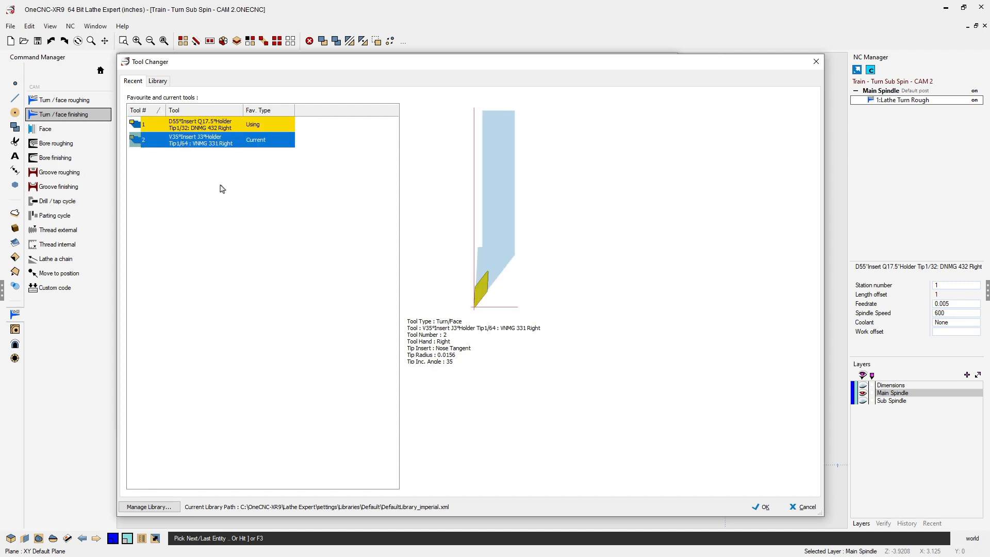
pyautogui.click(223, 125)
pyautogui.click(223, 139)
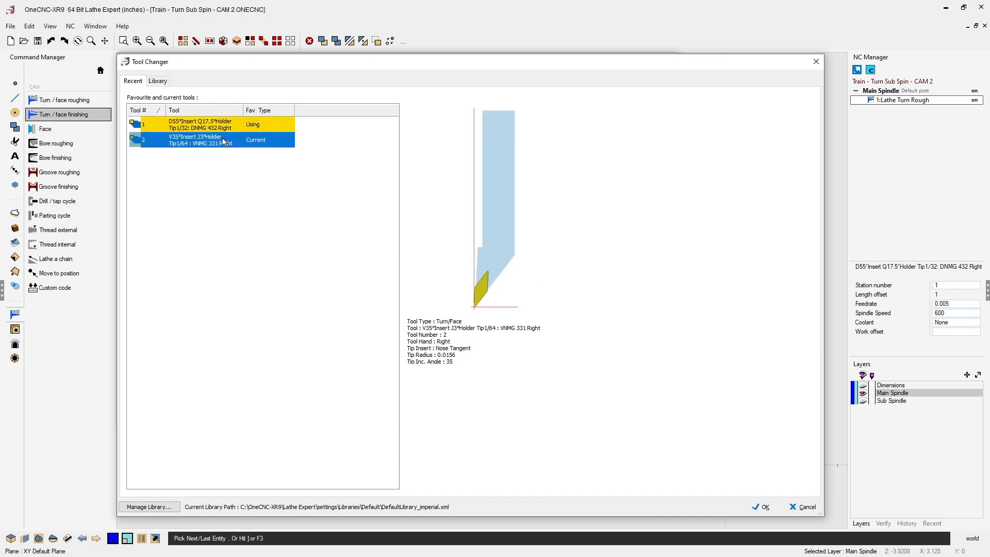
pyautogui.click(159, 82)
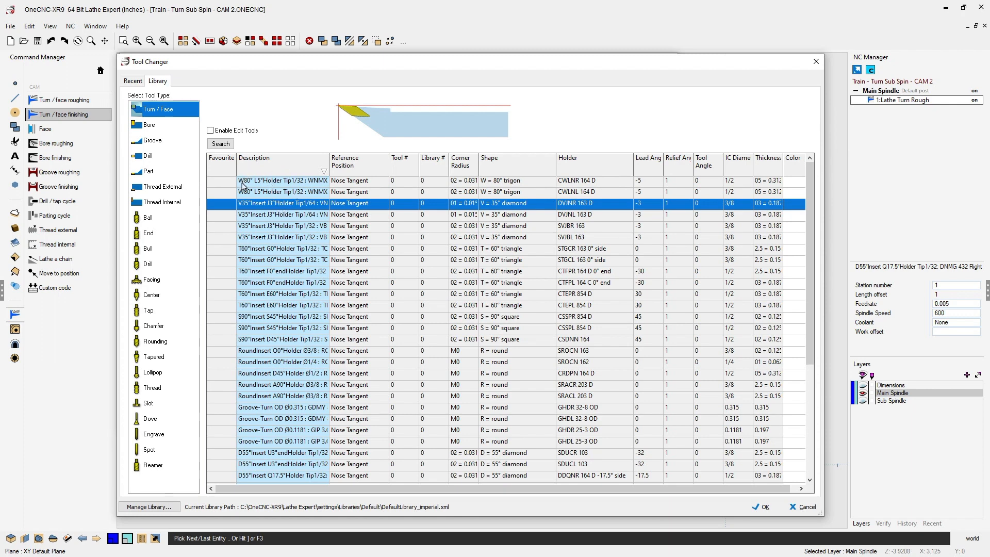
pyautogui.click(269, 207)
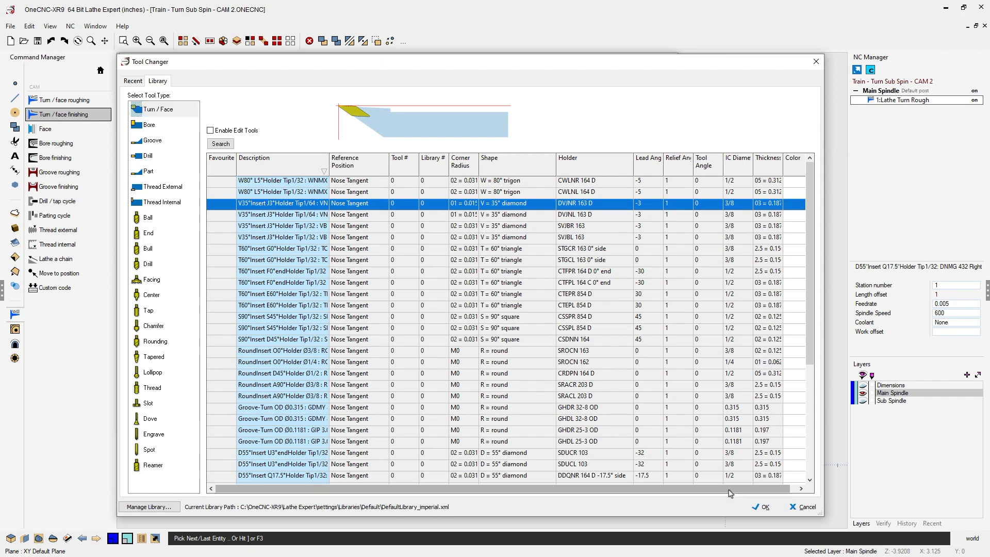
pyautogui.click(759, 506)
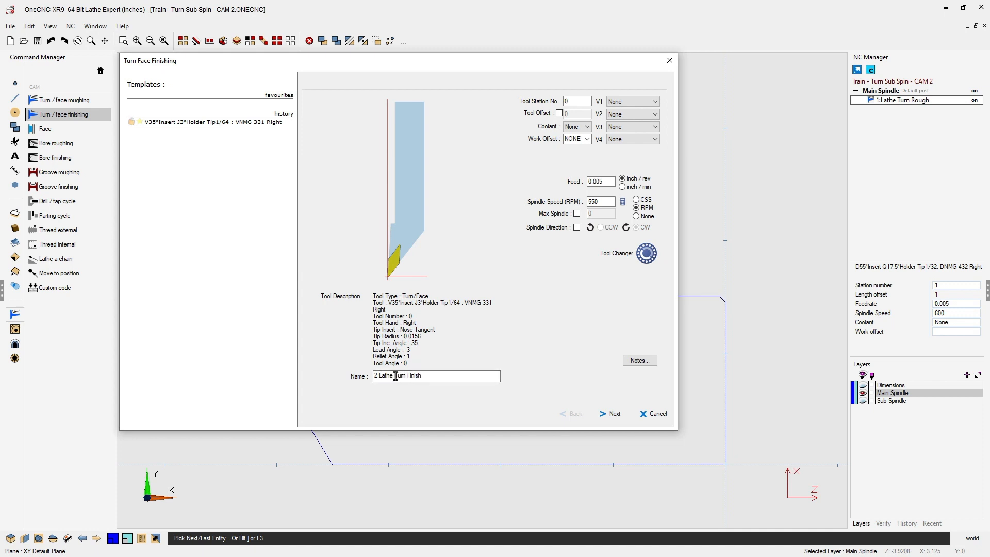
# Rename the finishing operation as 2:Lathe Profile and look at its tool notes without adding any
pyautogui.moveTo(396, 376); pyautogui.dragTo(453, 378)
pyautogui.press('BackSpace')
pyautogui.click(638, 360)
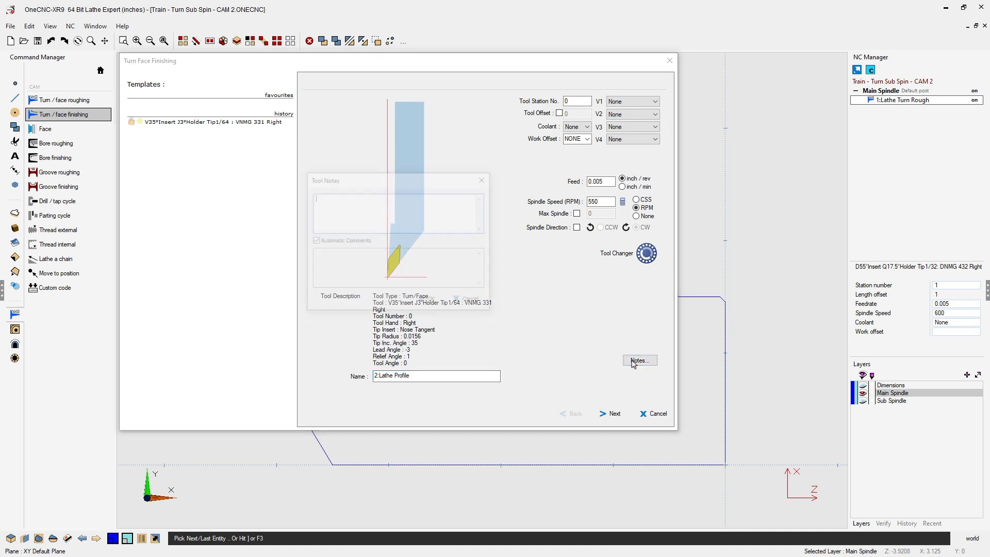
pyautogui.moveTo(404, 190); pyautogui.dragTo(395, 91)
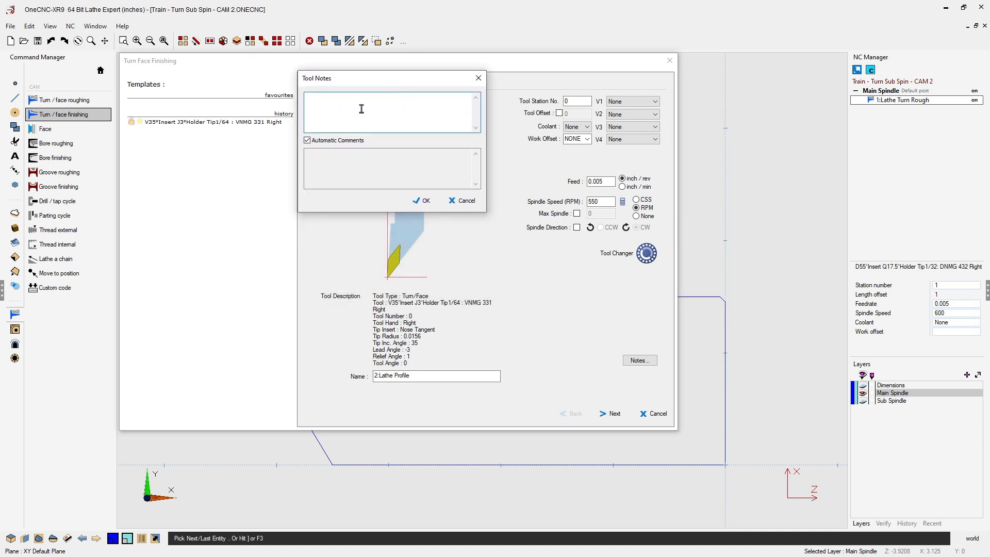
pyautogui.click(464, 202)
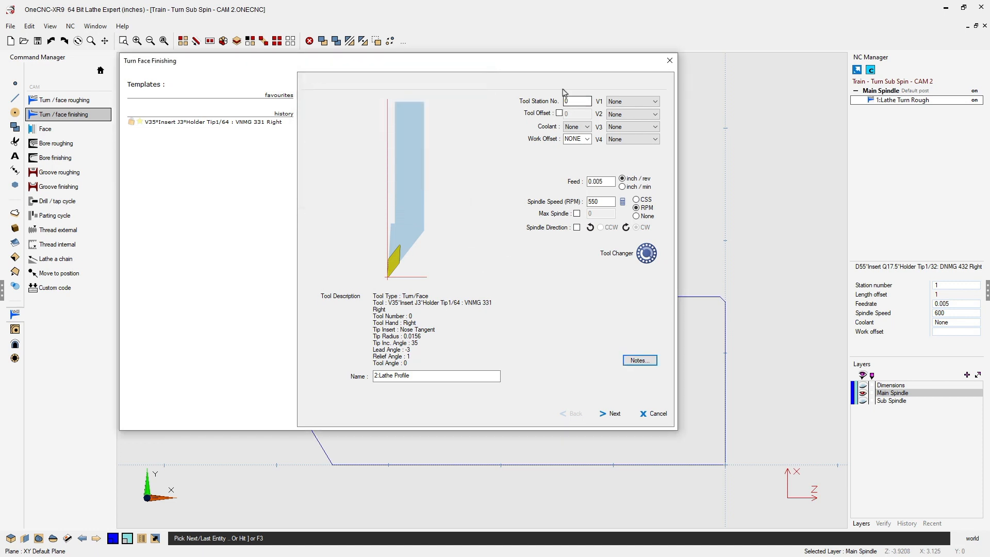
# Set the tool station number of the finishing tool to 2
pyautogui.doubleClick(568, 102)
pyautogui.write('2')
# Try a separate tool offset of 3, restore it to 2 and disable the separate offset
pyautogui.click(559, 114)
pyautogui.press('Tab')
pyautogui.write('3')
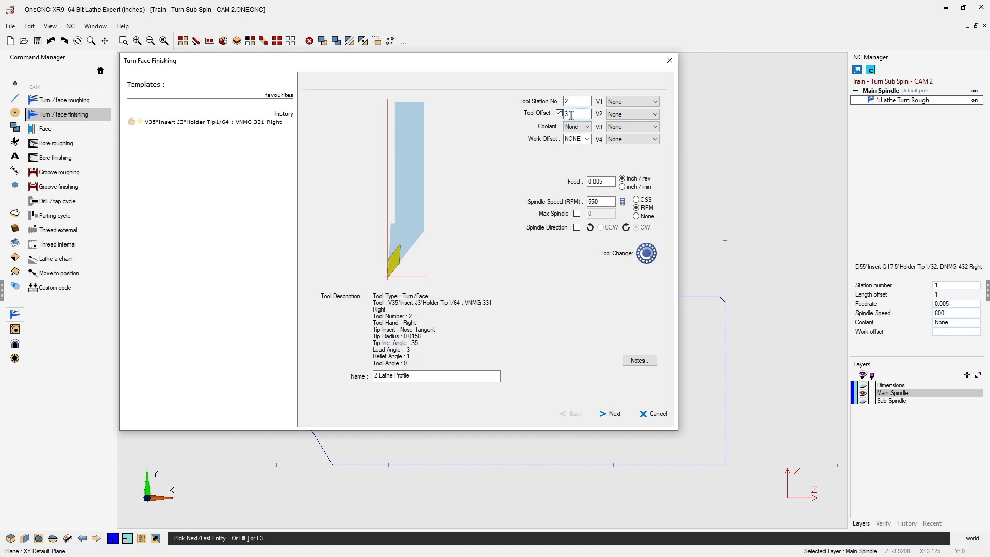
pyautogui.write('2')
pyautogui.click(559, 113)
# Look over the interactive feed and speed calculator and close it without inserting a value
pyautogui.click(603, 182)
pyautogui.click(623, 204)
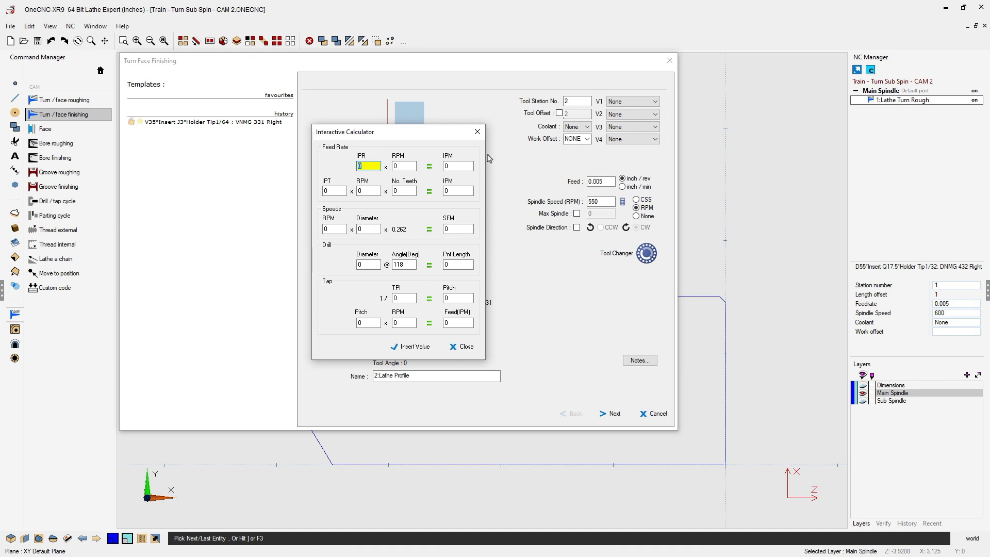
pyautogui.moveTo(435, 139); pyautogui.dragTo(246, 150)
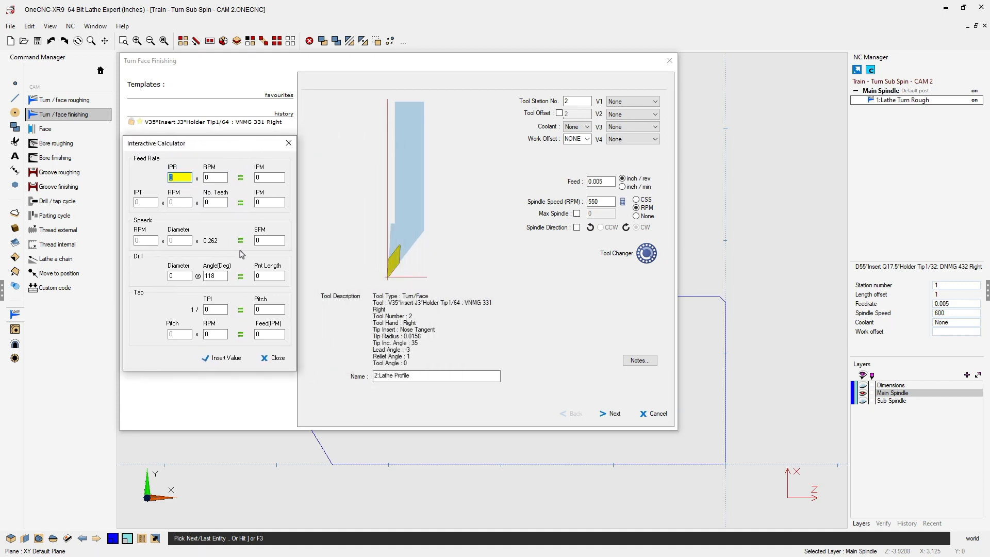
pyautogui.click(288, 143)
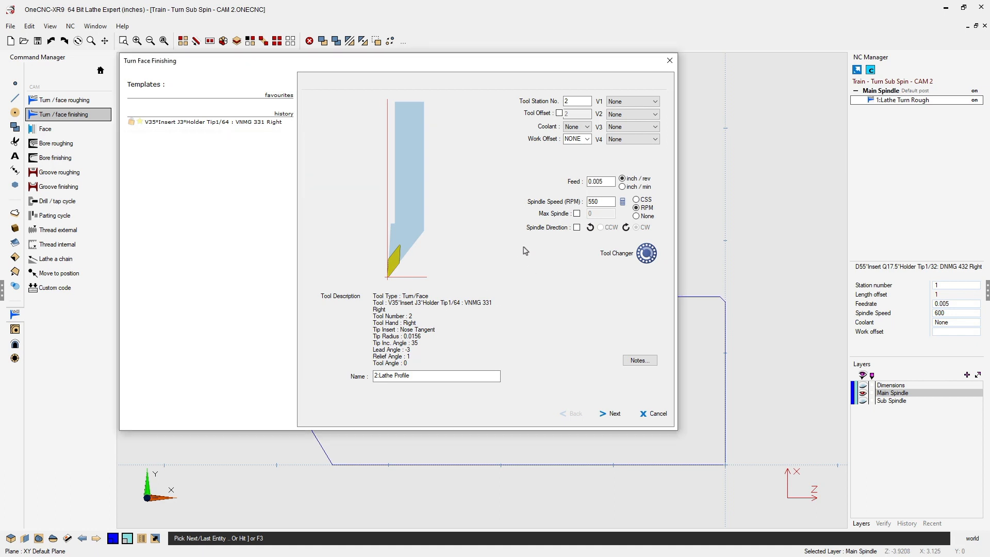
# Accept the No Move clearance style, compare the boundary and contour options, and keep Select Contour for the finishing pass
pyautogui.click(613, 414)
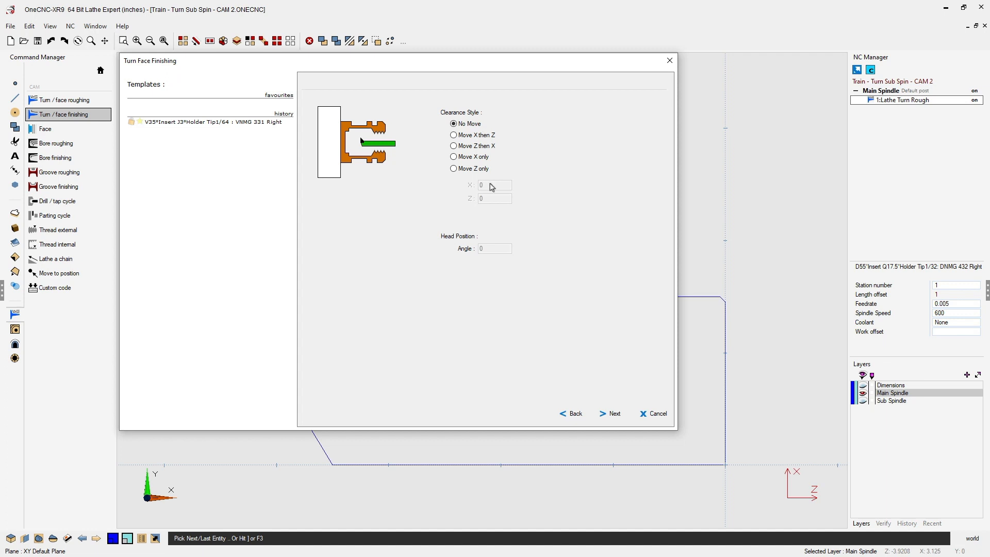
pyautogui.click(613, 414)
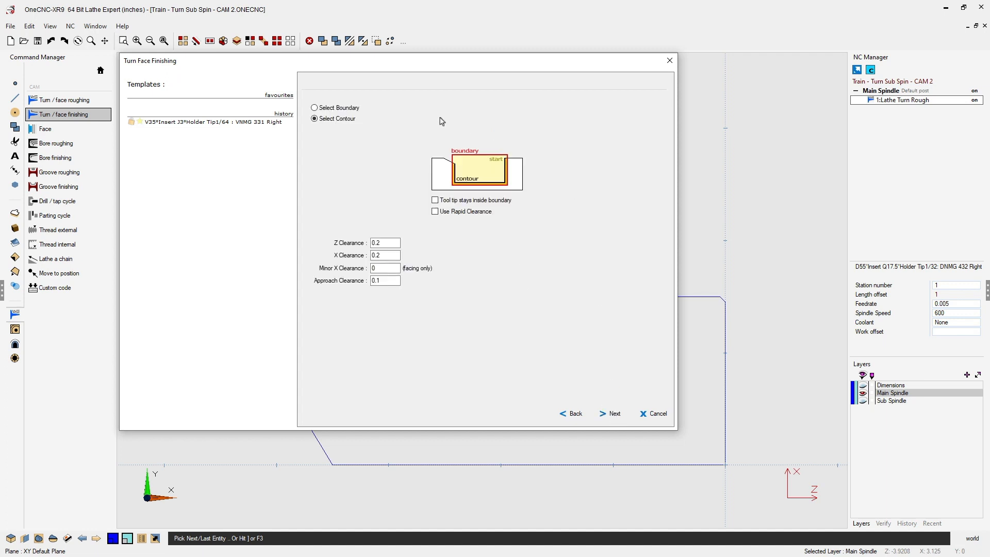
pyautogui.click(315, 108)
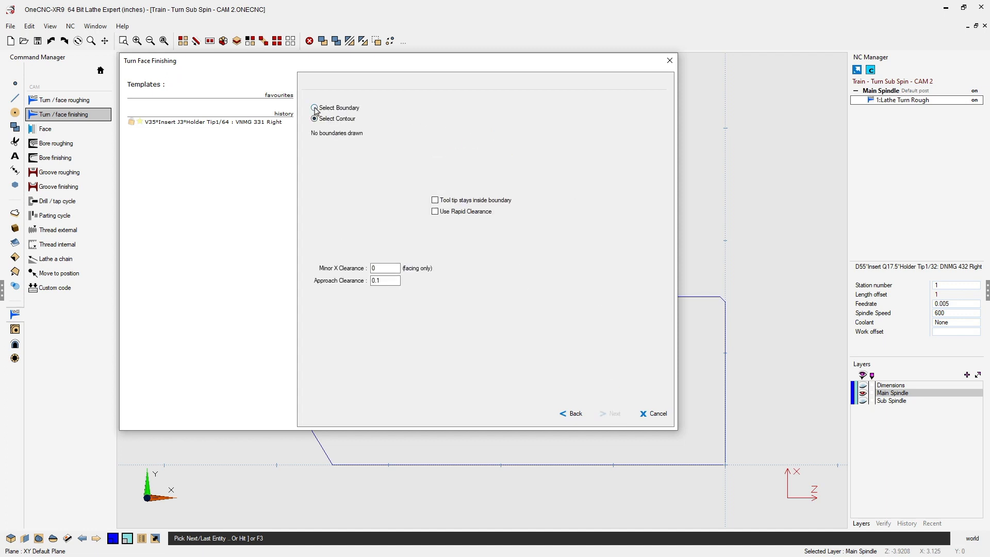
pyautogui.click(314, 119)
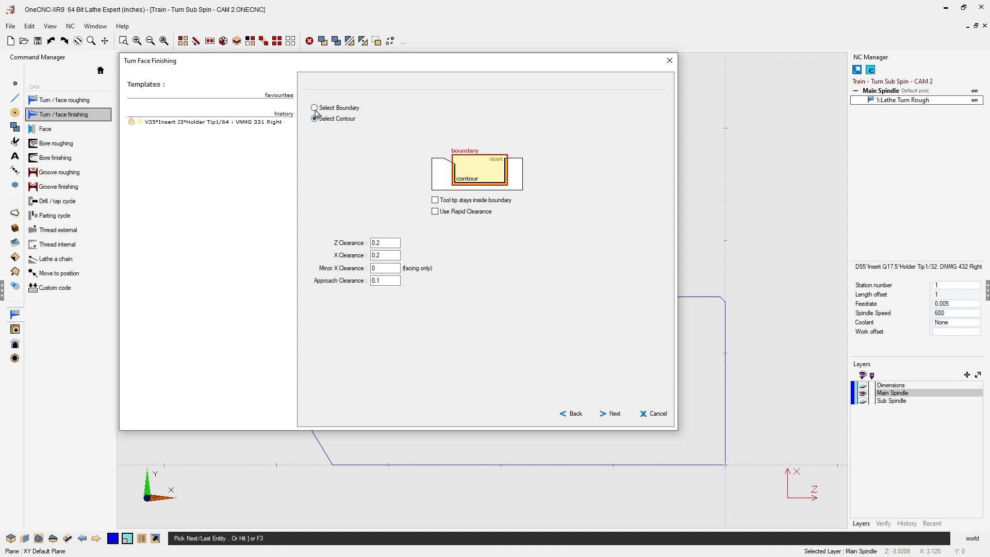
pyautogui.click(315, 108)
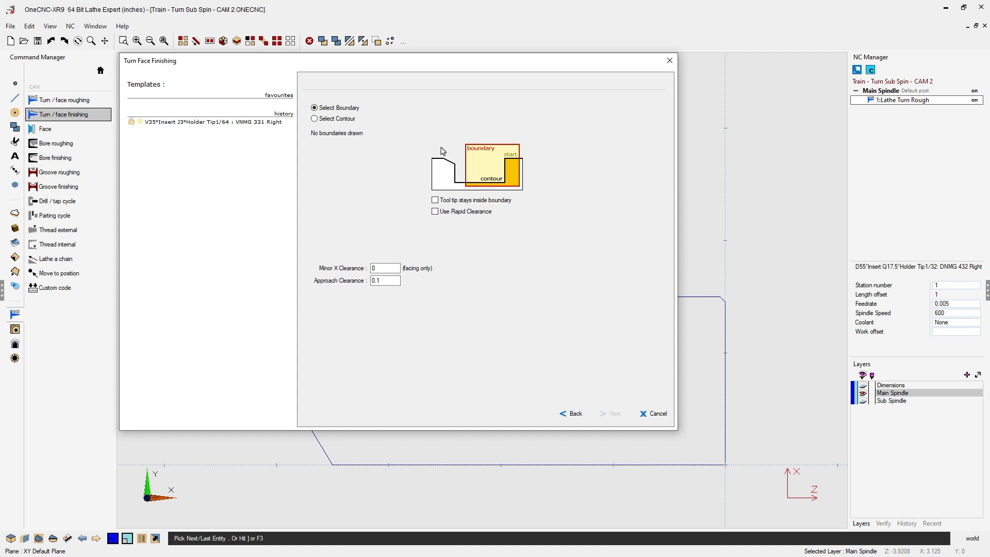
pyautogui.click(315, 119)
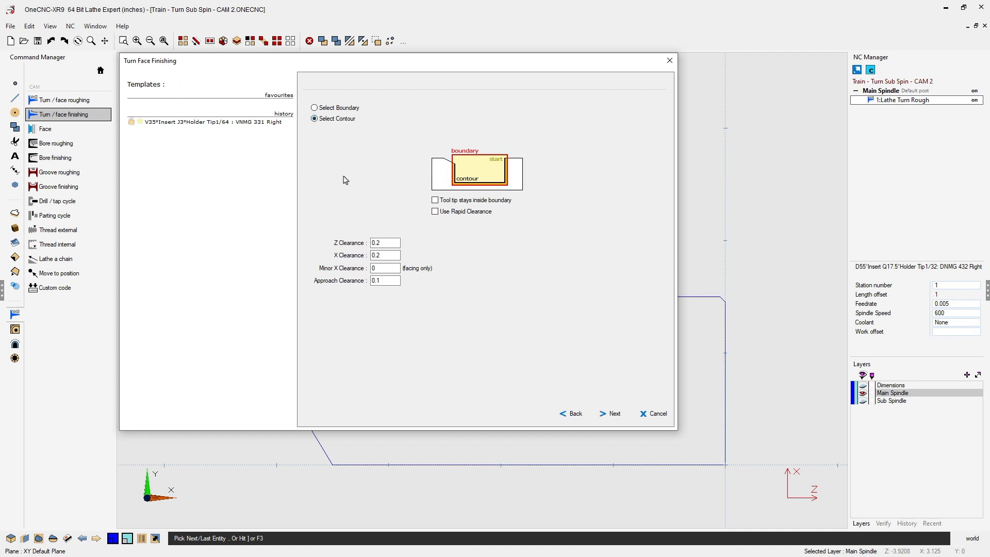
# Review the profile against the clearances, accept 0.2 in Z and X with 0.1 approach clearance, and continue to the cut settings
pyautogui.moveTo(469, 70); pyautogui.dragTo(467, 361)
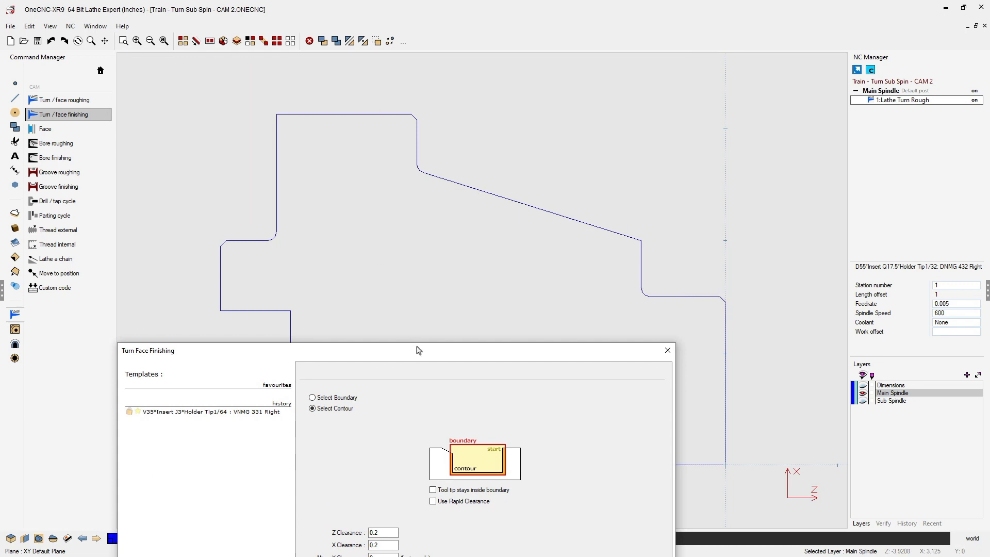
pyautogui.moveTo(418, 350); pyautogui.dragTo(421, 58)
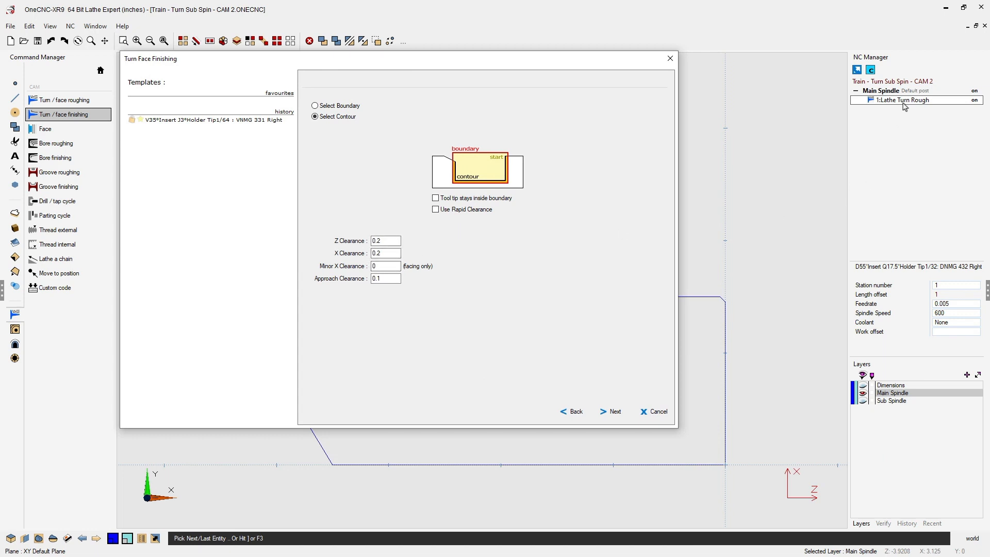
pyautogui.doubleClick(388, 242)
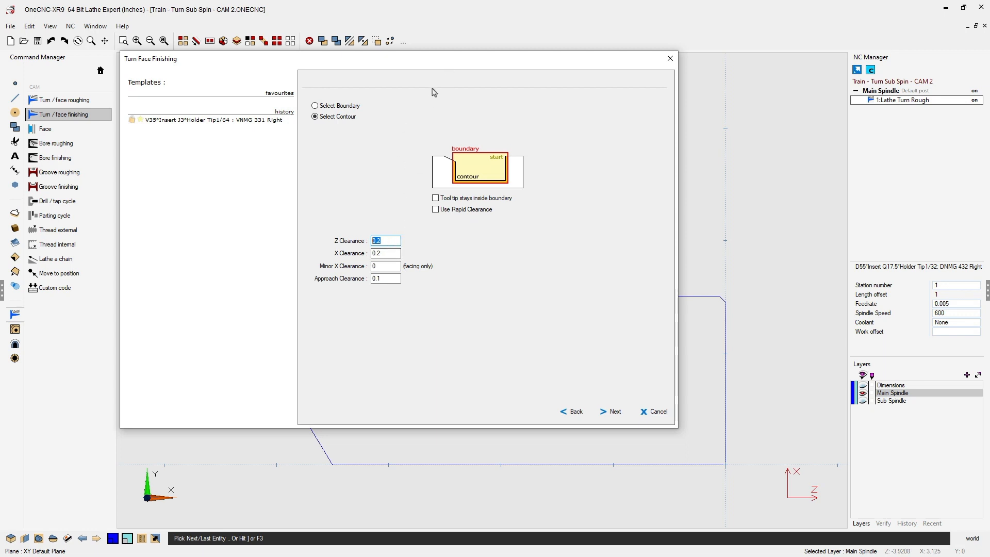
pyautogui.moveTo(438, 65); pyautogui.dragTo(439, 245)
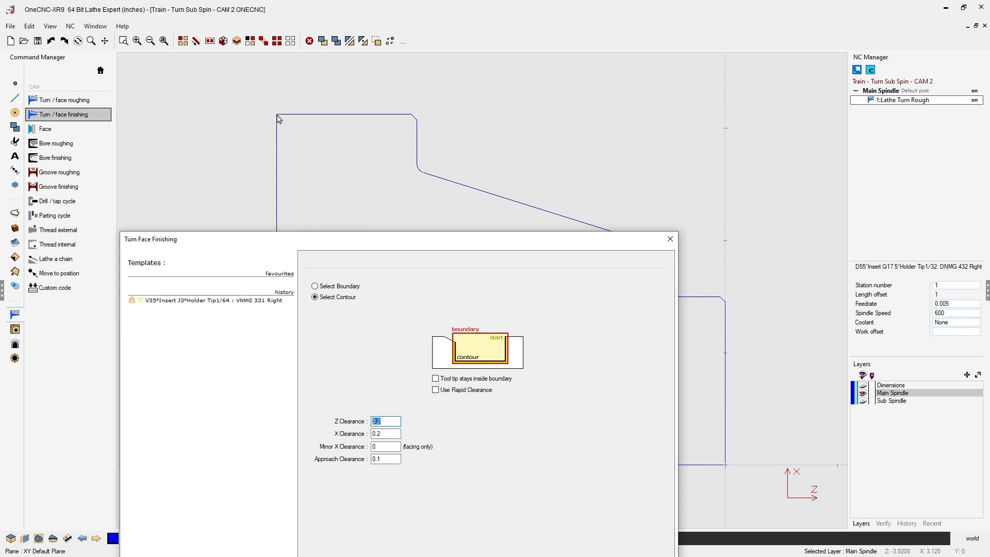
pyautogui.moveTo(368, 243); pyautogui.dragTo(364, 66)
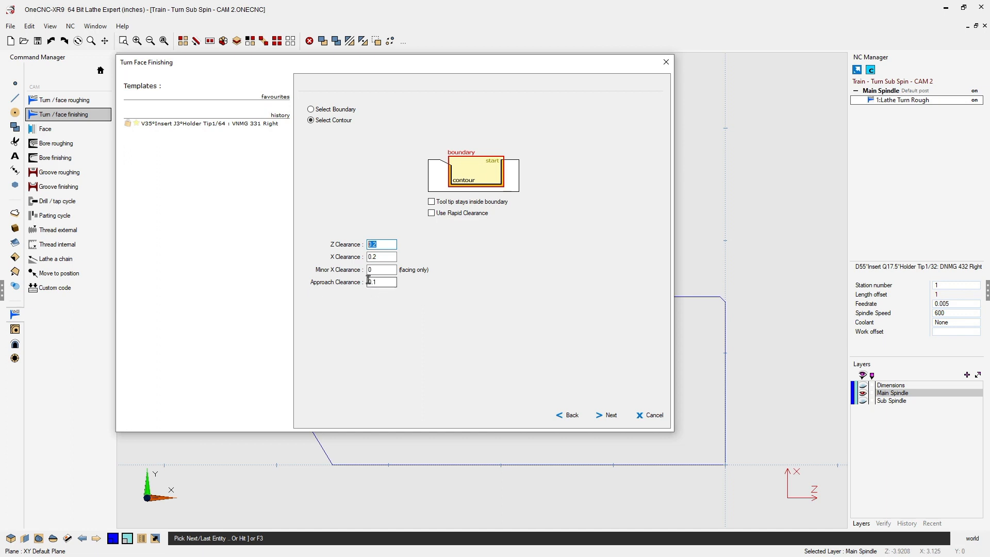
pyautogui.click(383, 285)
pyautogui.click(612, 418)
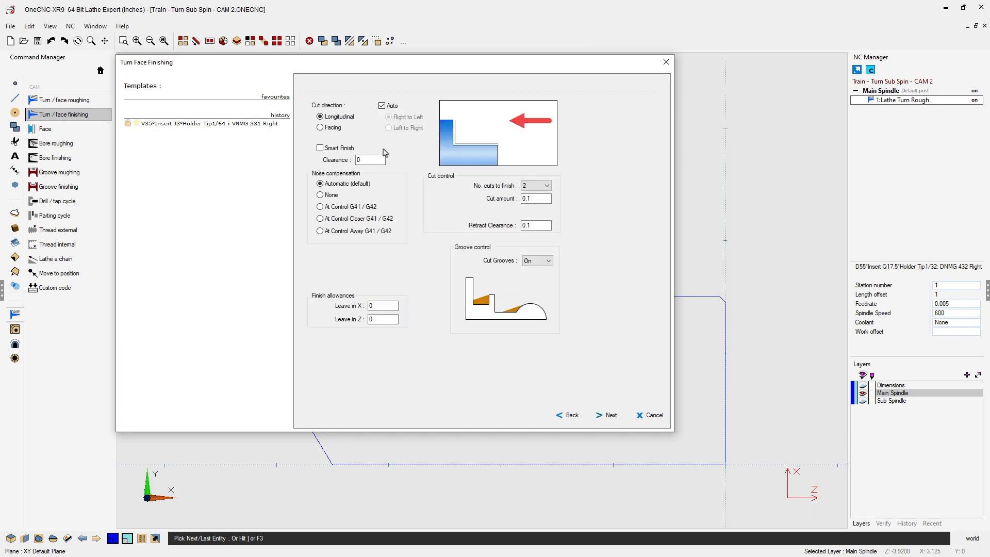
# Try the Facing cut direction and the At Control nose compensation options, and restore Longitudinal and Automatic (default)
pyautogui.click(320, 117)
pyautogui.click(321, 128)
pyautogui.click(320, 117)
pyautogui.click(321, 207)
pyautogui.click(320, 219)
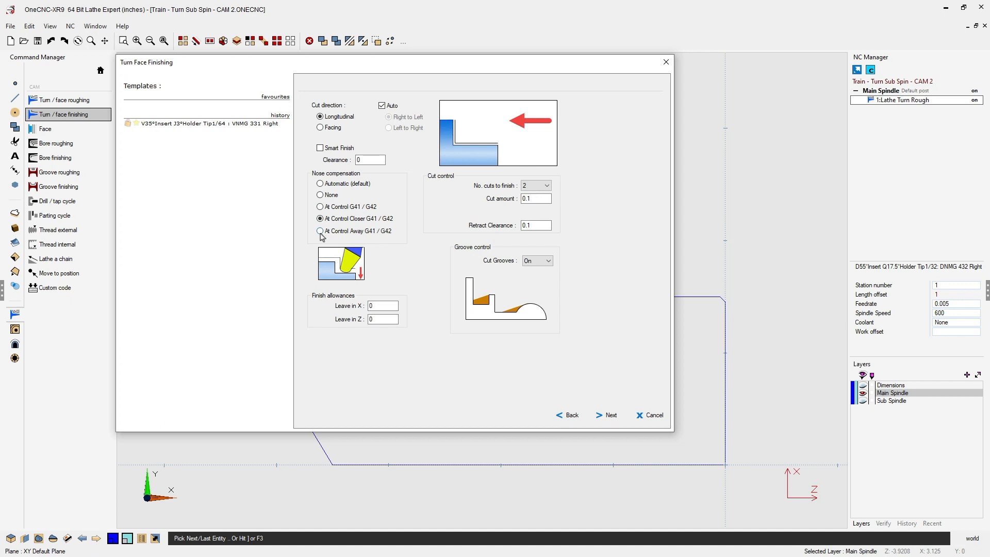
pyautogui.click(321, 231)
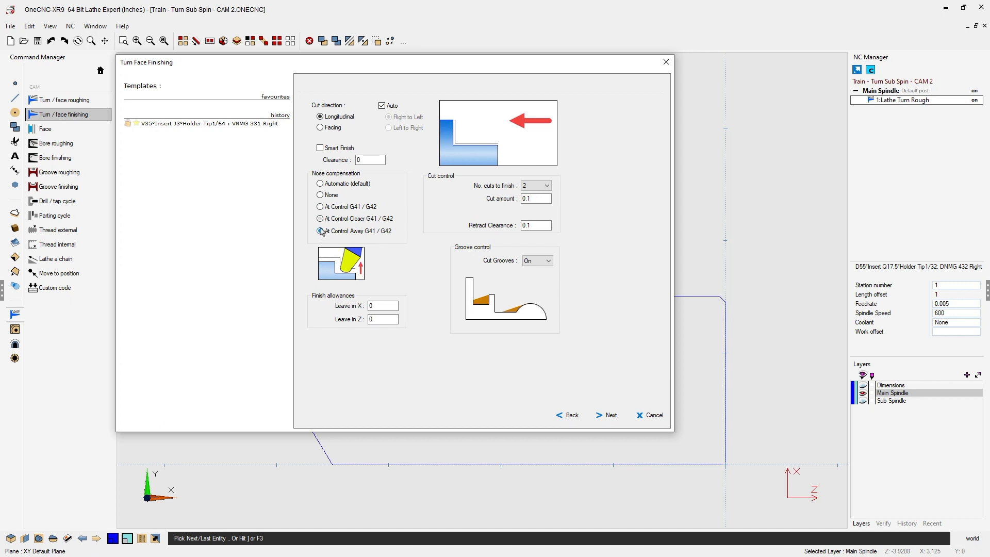
pyautogui.click(320, 184)
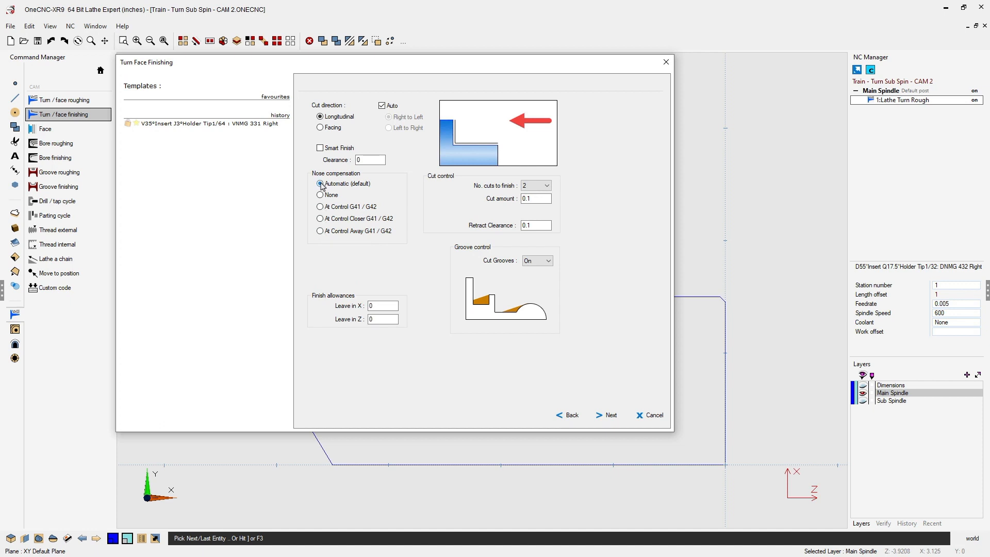
# Set the number of finishing cuts to 1, try a finish allowance of .01 in X, and continue to the cut start and end options
pyautogui.click(544, 187)
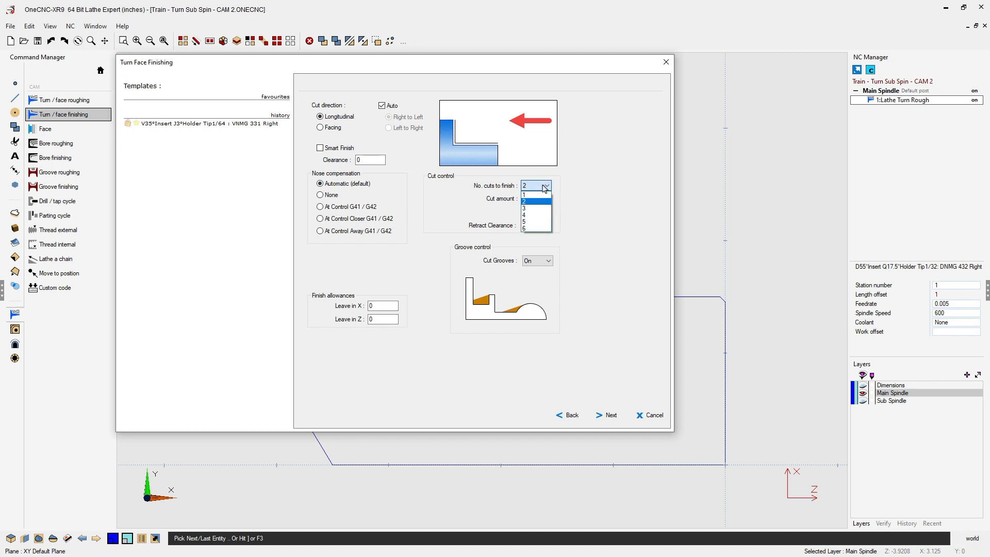
pyautogui.click(531, 195)
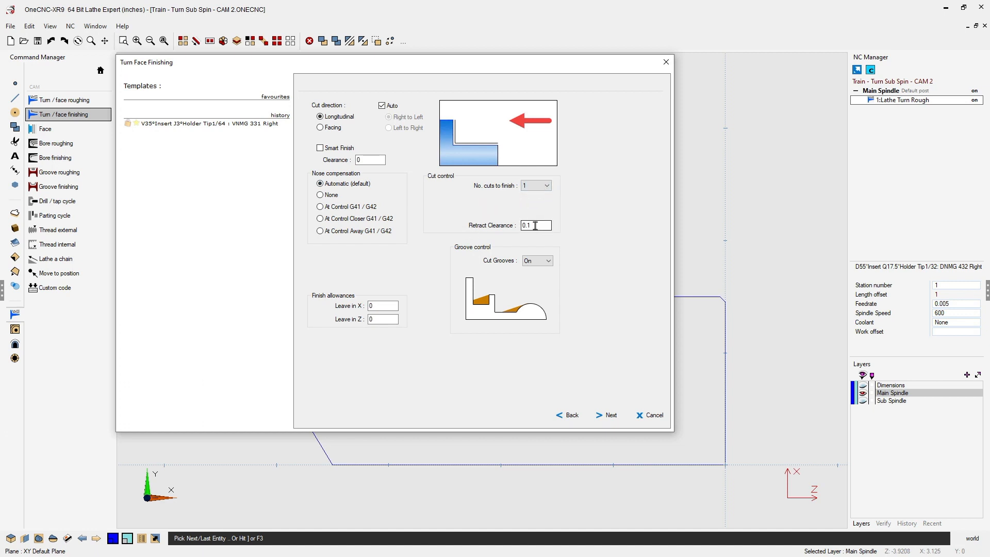
pyautogui.click(372, 307)
pyautogui.write('.01')
pyautogui.press('Tab')
pyautogui.moveTo(379, 310); pyautogui.dragTo(370, 308)
pyautogui.press('Tab')
pyautogui.click(612, 416)
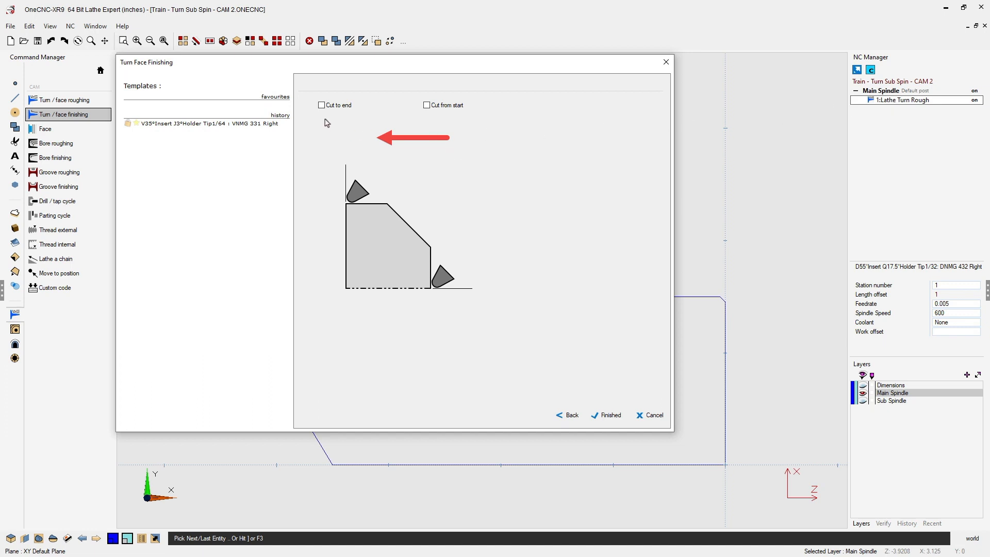
# Compare the entry with and without Cut from start, and keep it enabled with an entry amount of .05
pyautogui.click(427, 106)
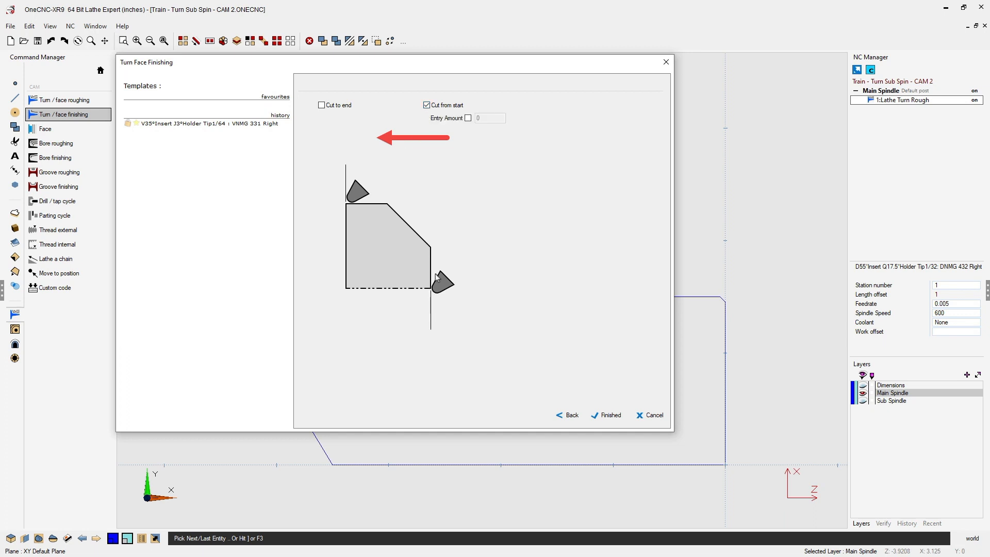
pyautogui.click(426, 105)
pyautogui.click(426, 106)
pyautogui.click(427, 106)
pyautogui.click(426, 106)
pyautogui.click(468, 118)
# Enable Cut to end with an overcut amount and finish the turn finishing operation
pyautogui.click(322, 106)
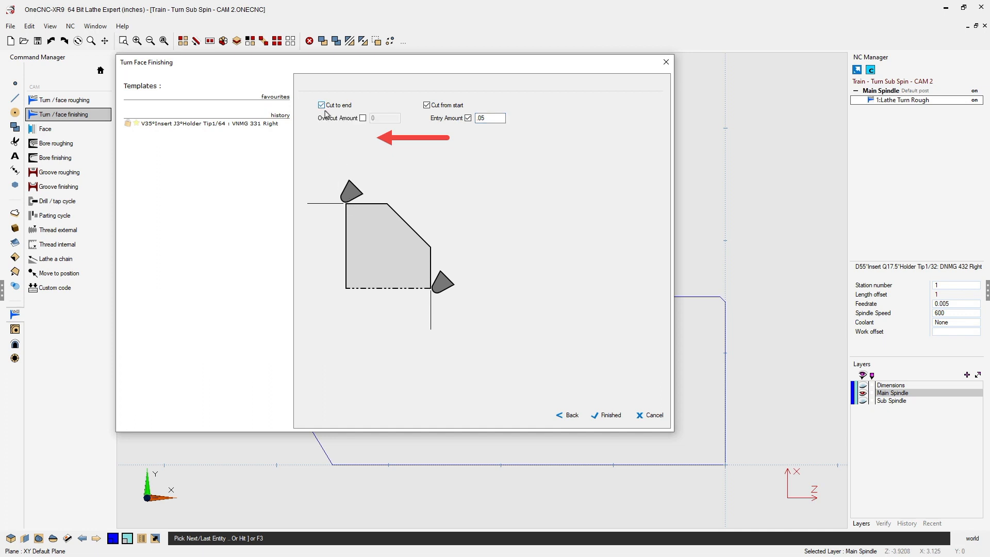
pyautogui.click(321, 105)
pyautogui.click(322, 106)
pyautogui.click(363, 118)
pyautogui.click(611, 415)
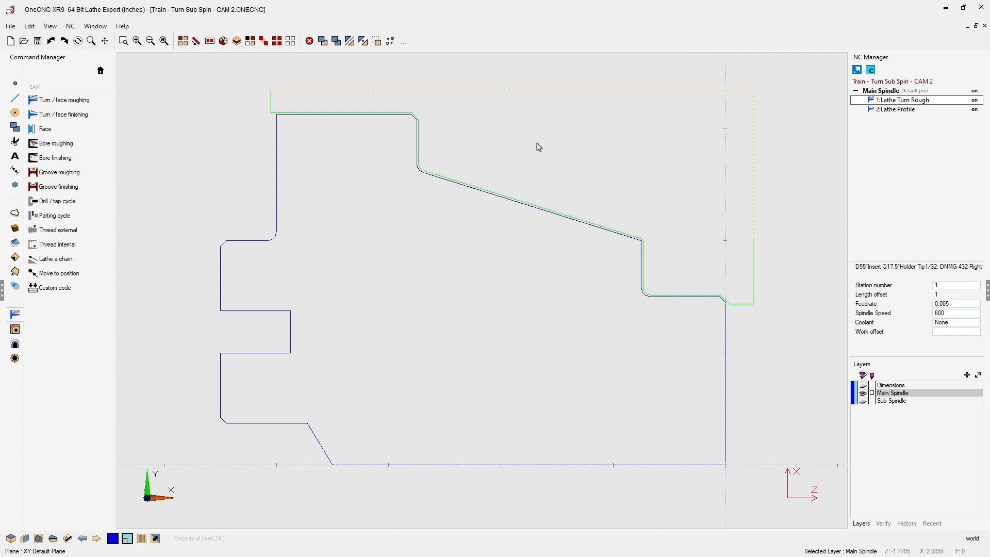
# Highlight the new Lathe Profile toolpath on the part, clear the toolpath display and show the solid model on the Main Spindle layer
pyautogui.click(893, 111)
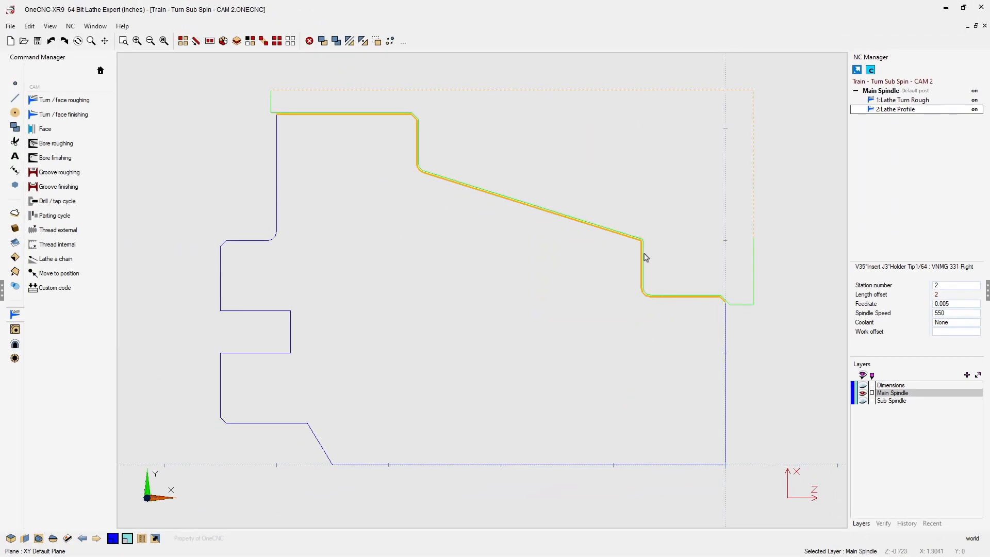
pyautogui.click(277, 90)
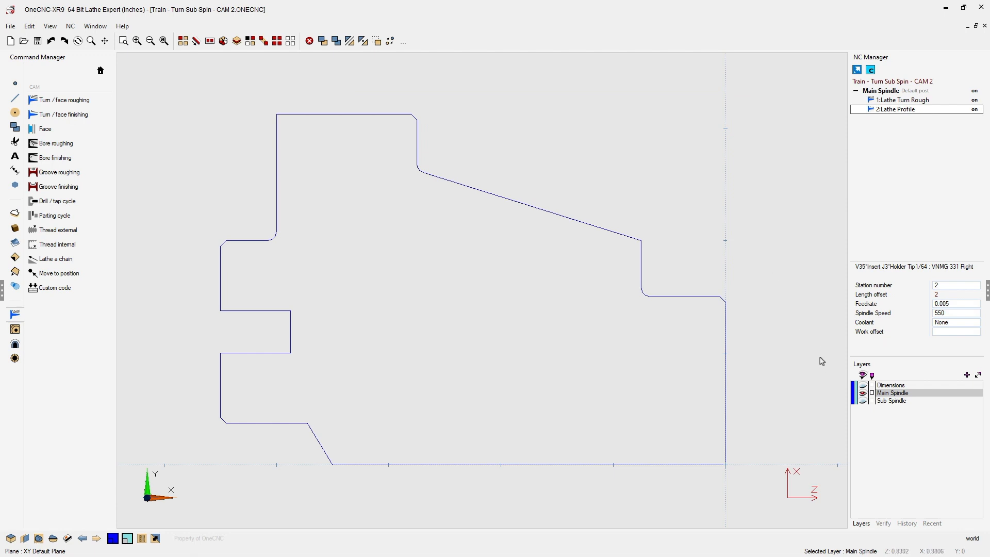
pyautogui.click(863, 394)
pyautogui.scroll(-3, 712, 298)
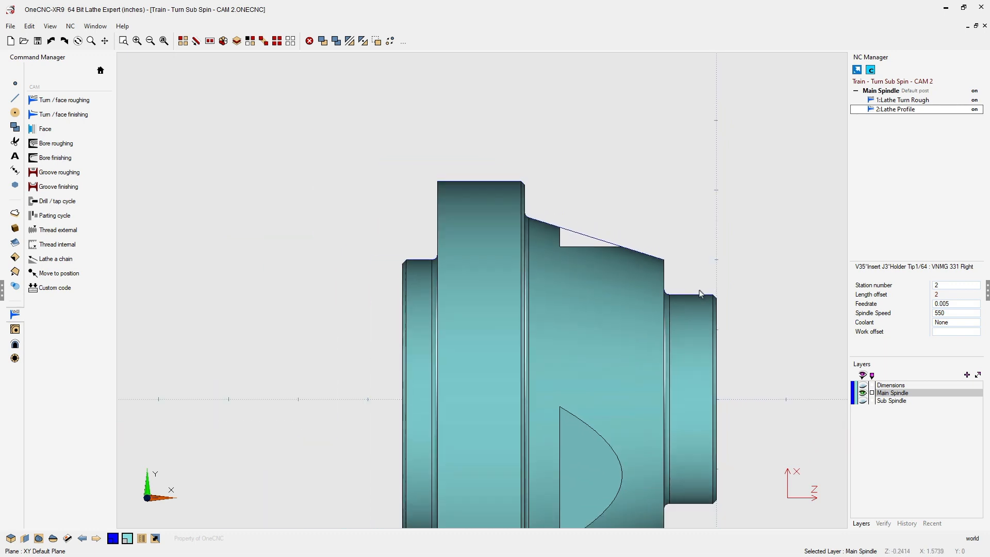
pyautogui.moveTo(696, 287); pyautogui.dragTo(644, 199, button='middle')
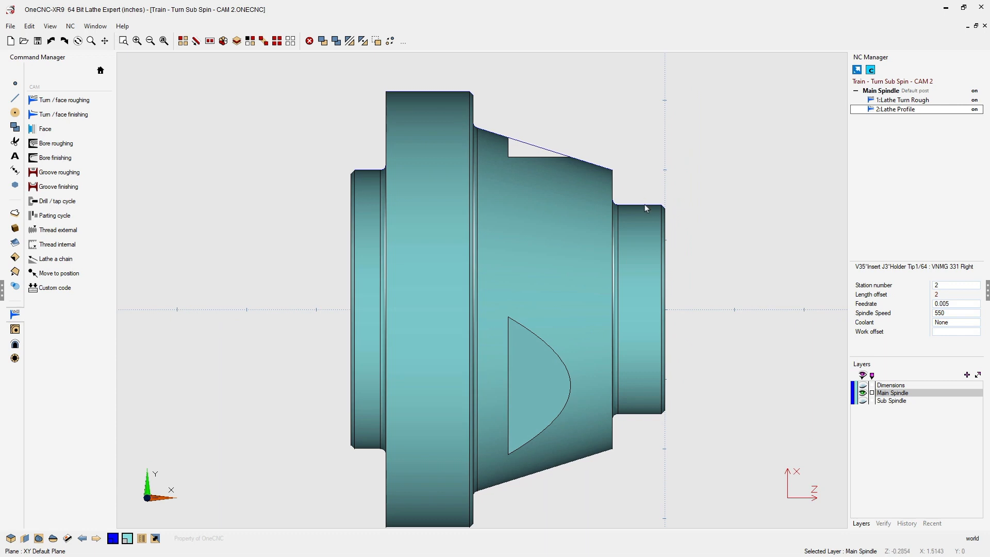
# Run the Live Preview of the Main Spindle operations and inspect the roughing and finishing toolpaths around the solid part
pyautogui.rightClick(889, 95)
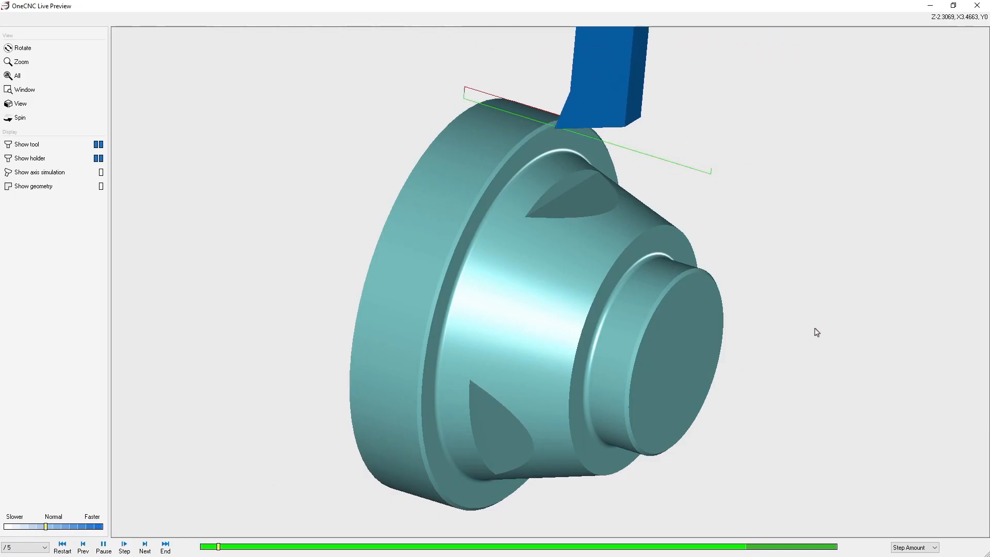
pyautogui.moveTo(804, 327); pyautogui.dragTo(670, 316, button='middle')
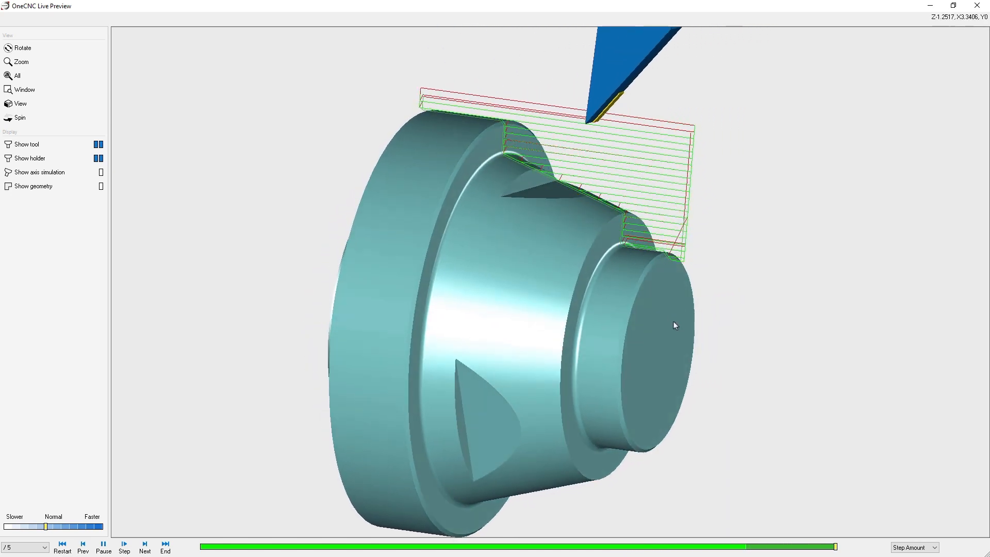
pyautogui.moveTo(673, 321); pyautogui.dragTo(672, 292, button='middle')
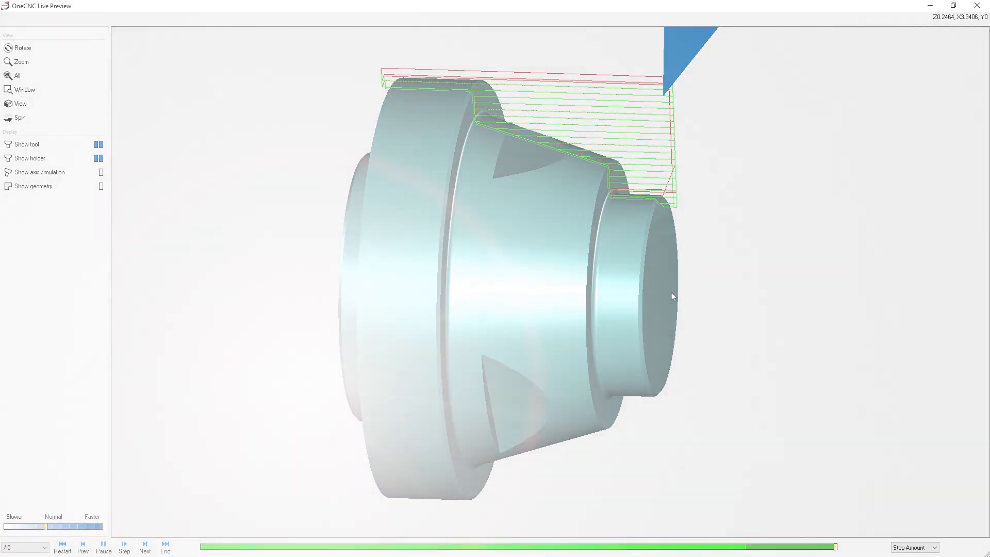